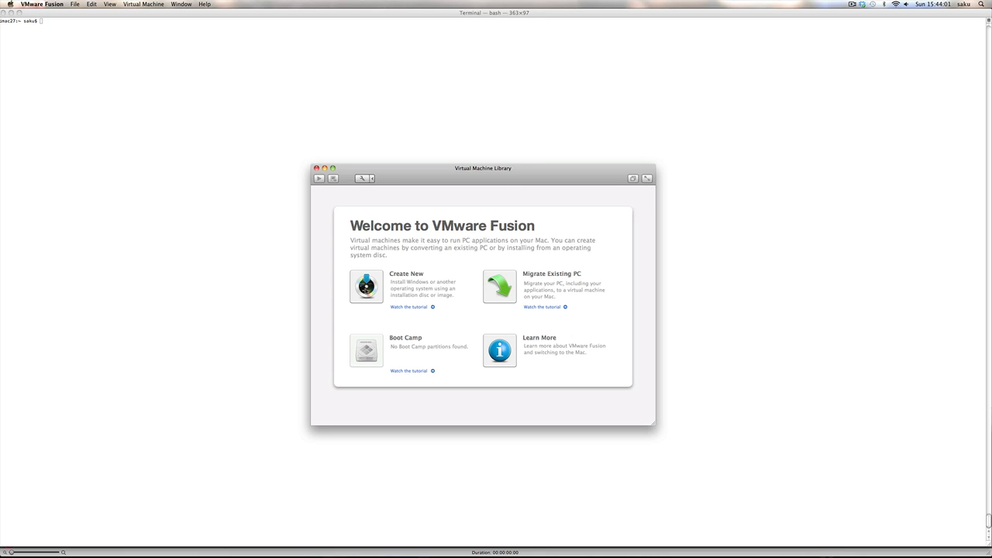
Step: Create a new virtual machine from the detected Windows XP Professional disc, reaching Easy Install
click(366, 289)
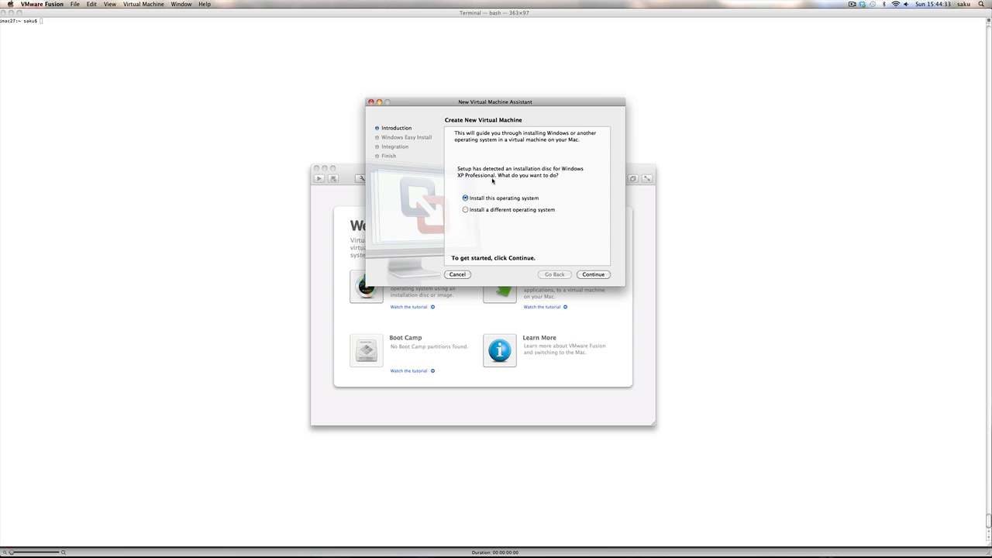
click(598, 275)
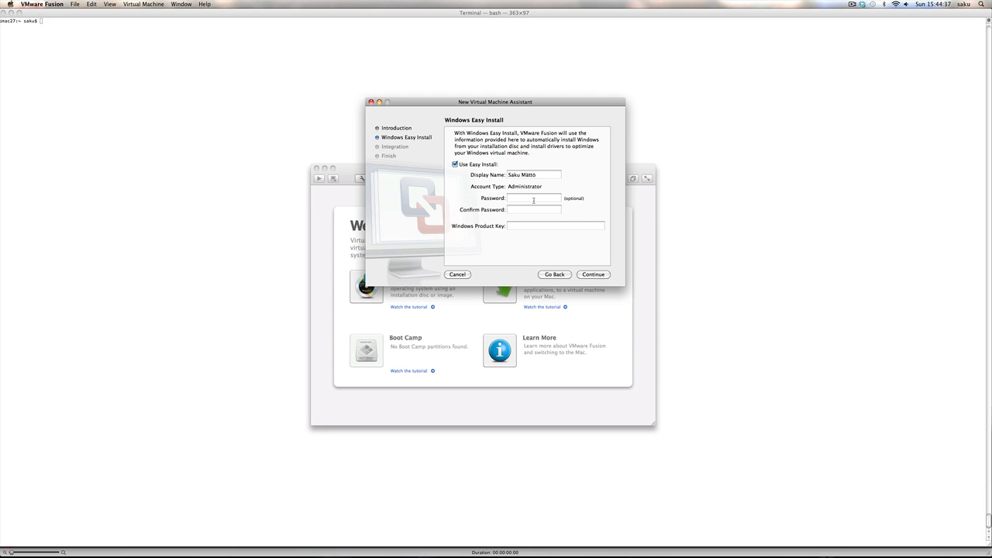
Step: Enter the account password and confirmation, then discard the mismatched confirmation
click(527, 198)
text(abc)
key(Tab)
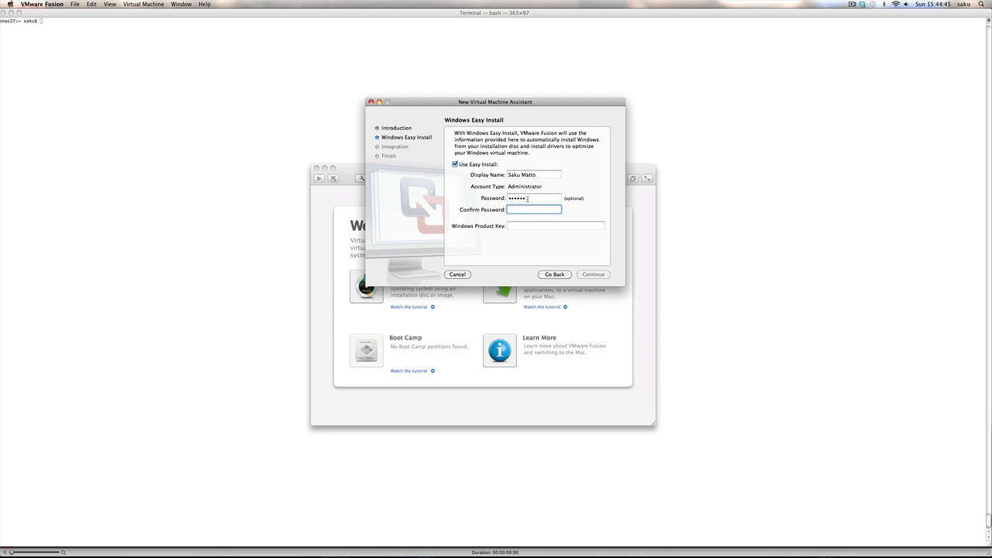
text(********)
click(519, 225)
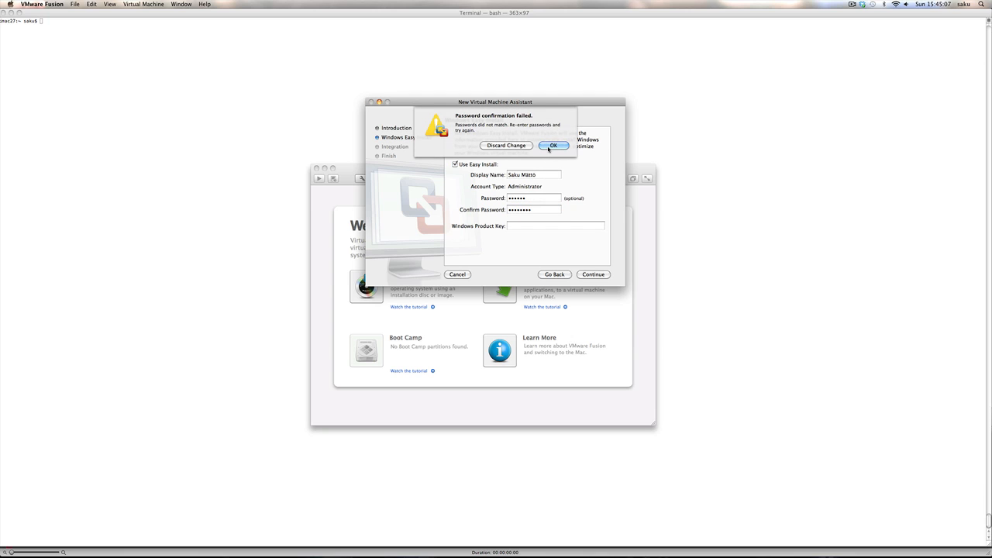
click(543, 146)
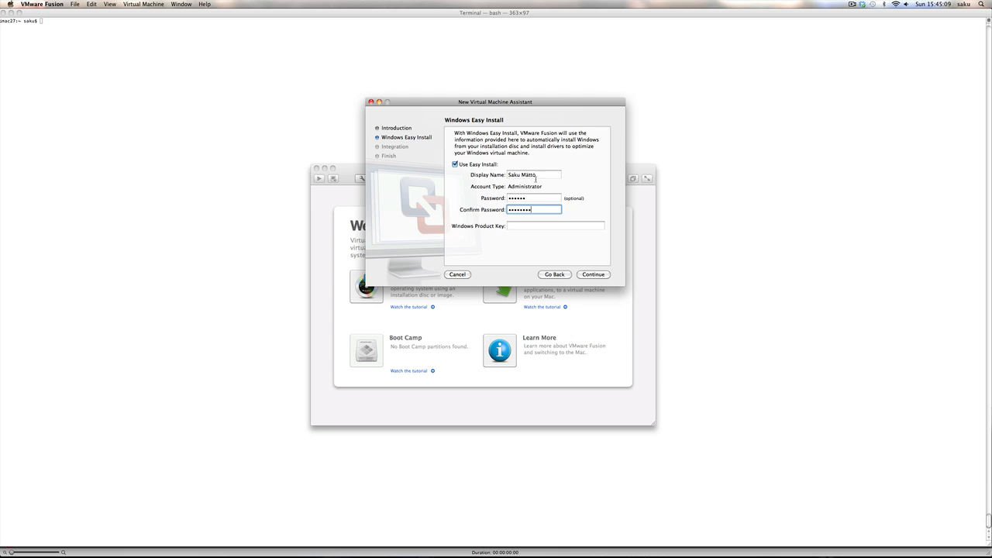
click(515, 198)
click(523, 147)
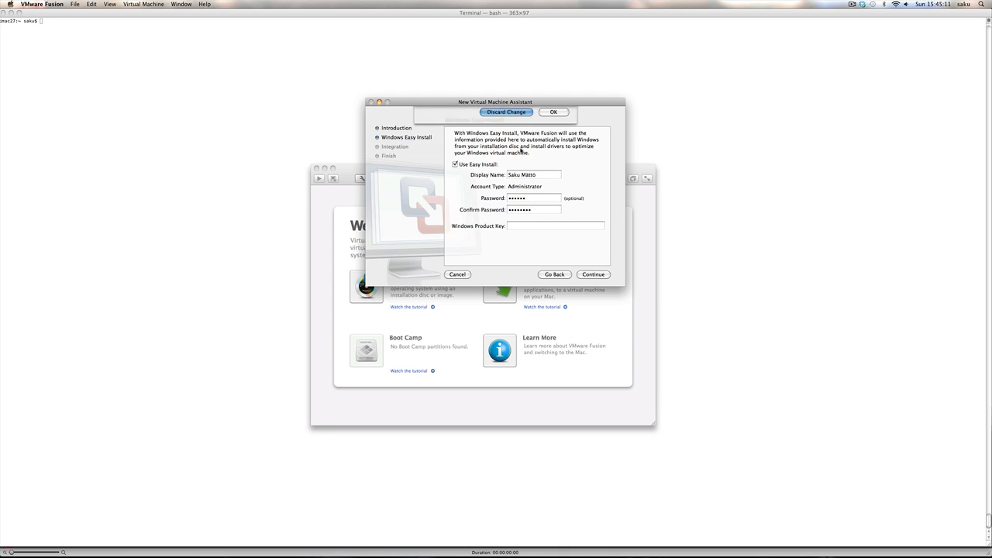
Step: Retype the password in both fields and leave the Windows Product Key empty
click(536, 199)
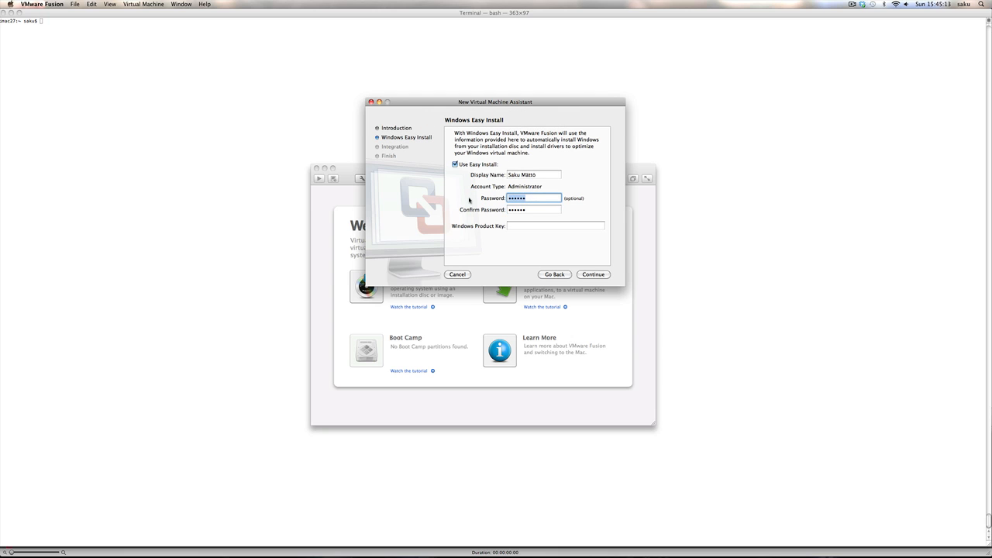
text(••••••••)
key(Tab)
text(••••••)
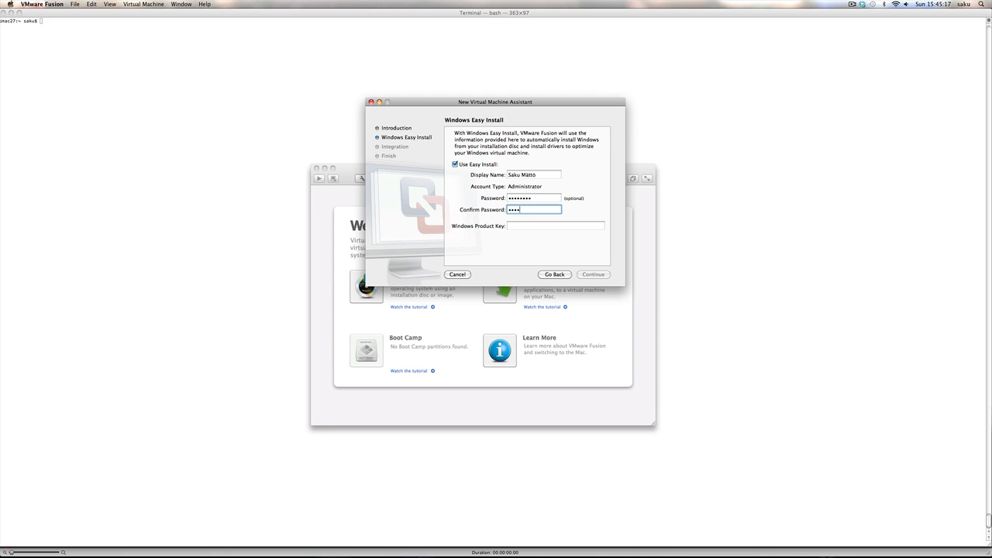
text(••)
key(Tab)
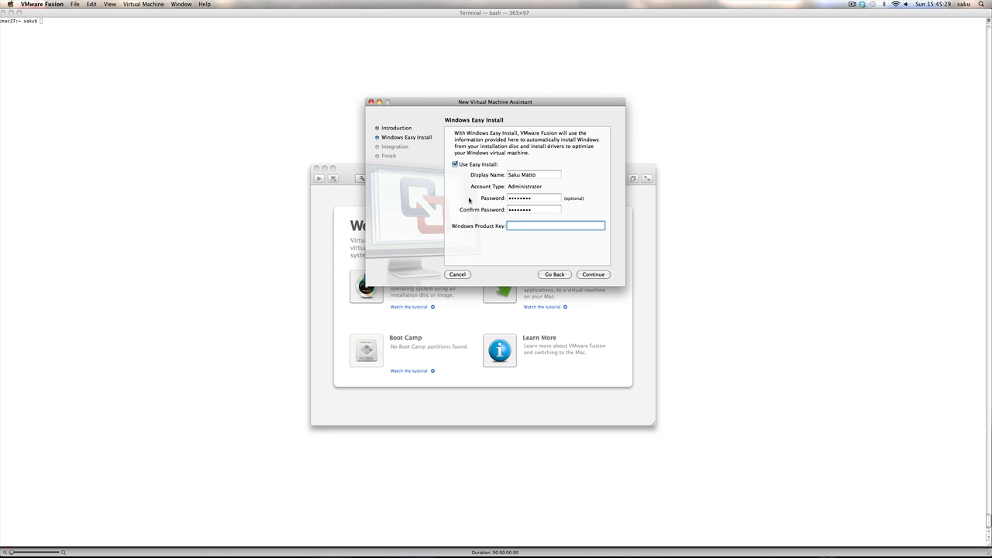
Step: Continue to Integration and choose More Isolated so Mac documents aren't shared
click(593, 275)
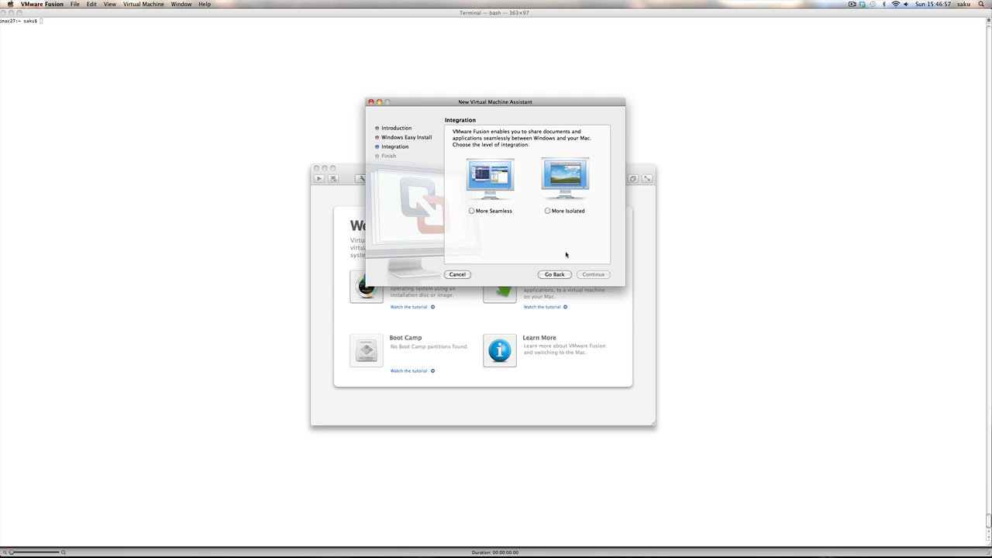
click(549, 211)
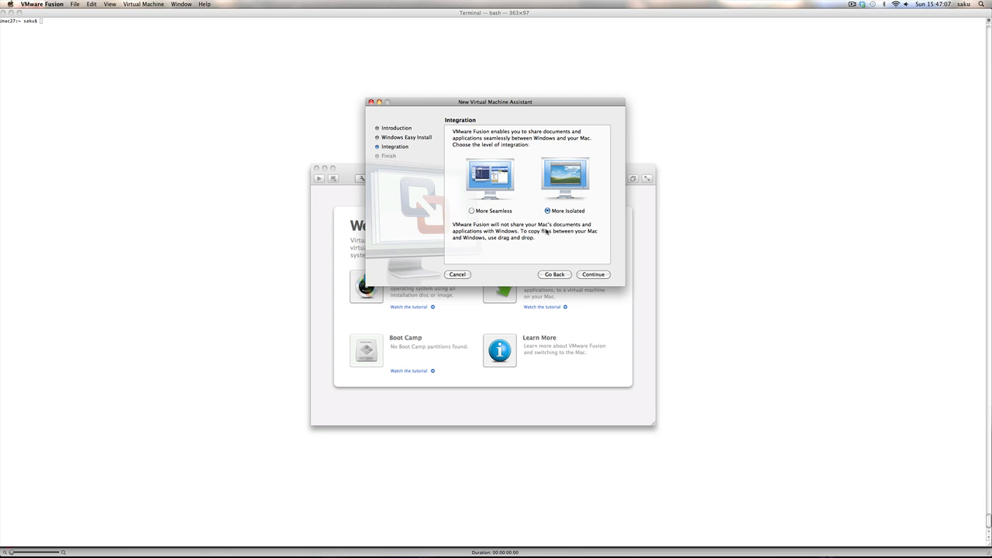
click(472, 211)
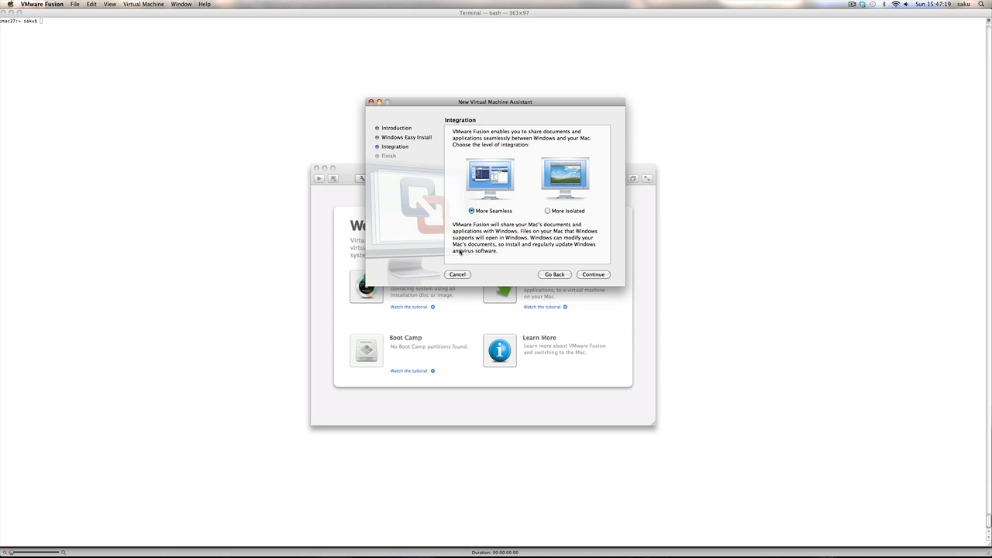
click(548, 211)
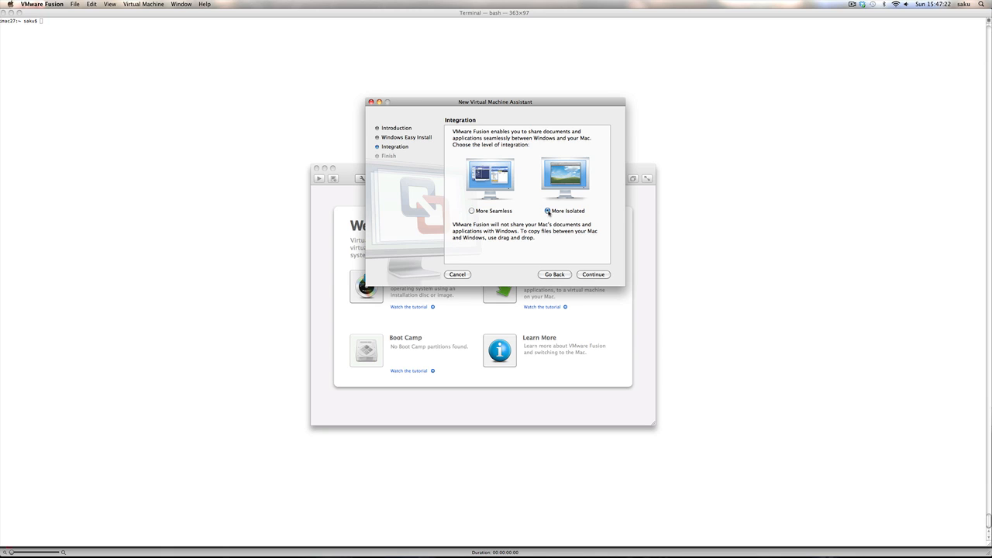
Step: Review the 512 MB memory, 40 GB disk summary and finish, bringing up the save prompt
click(597, 276)
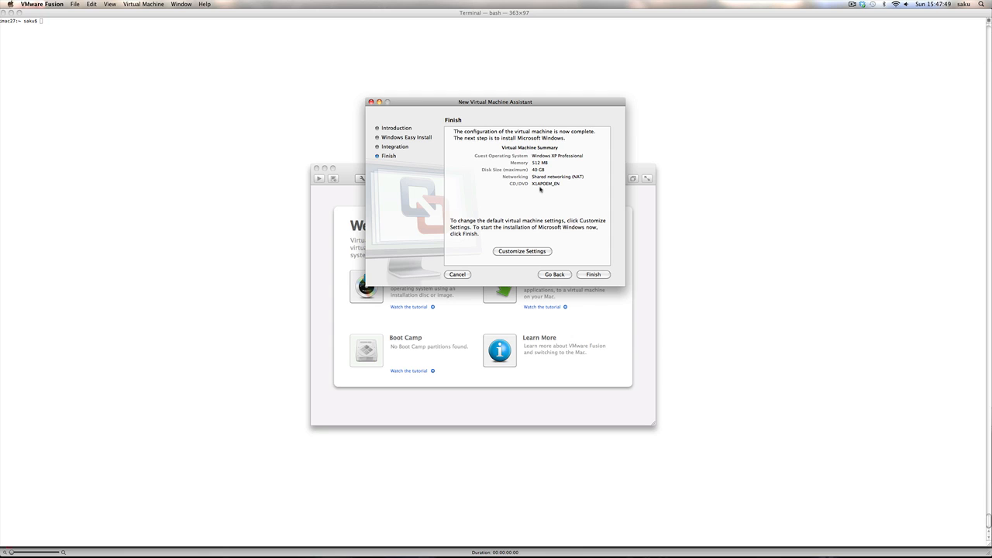
click(590, 275)
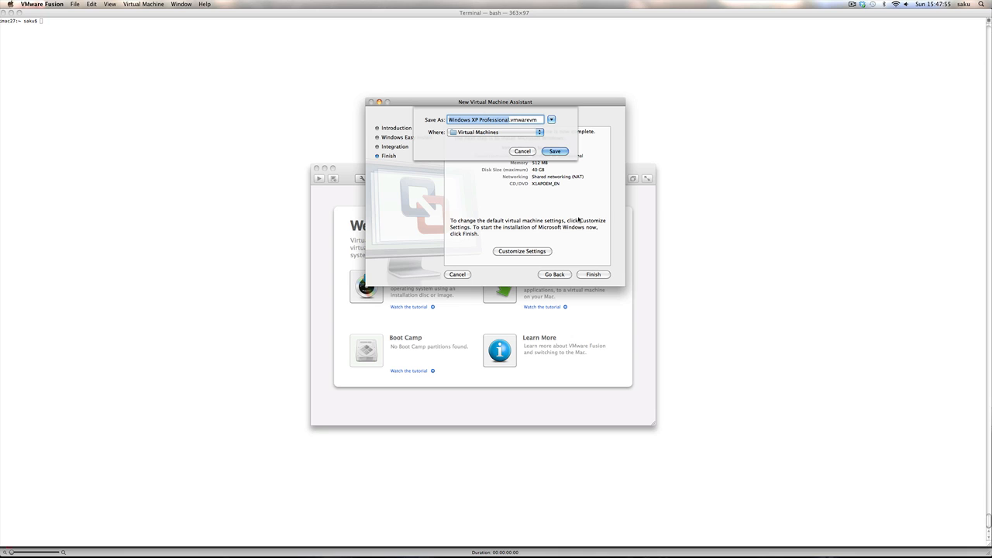
Step: Save the VM as Windows XP Professional and start the Windows installation
click(560, 153)
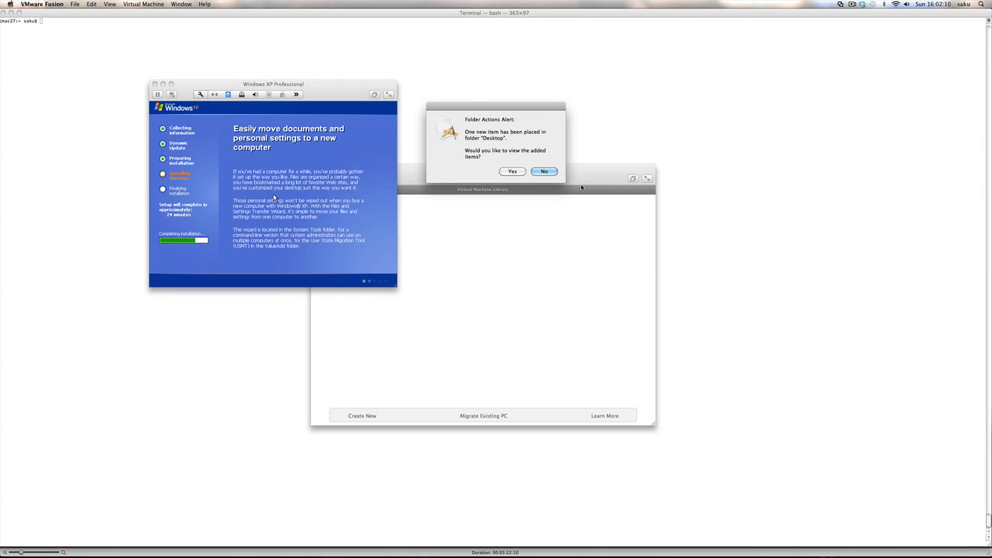
Step: Let Windows XP setup finish installing until the guest shuts down to restart
click(547, 171)
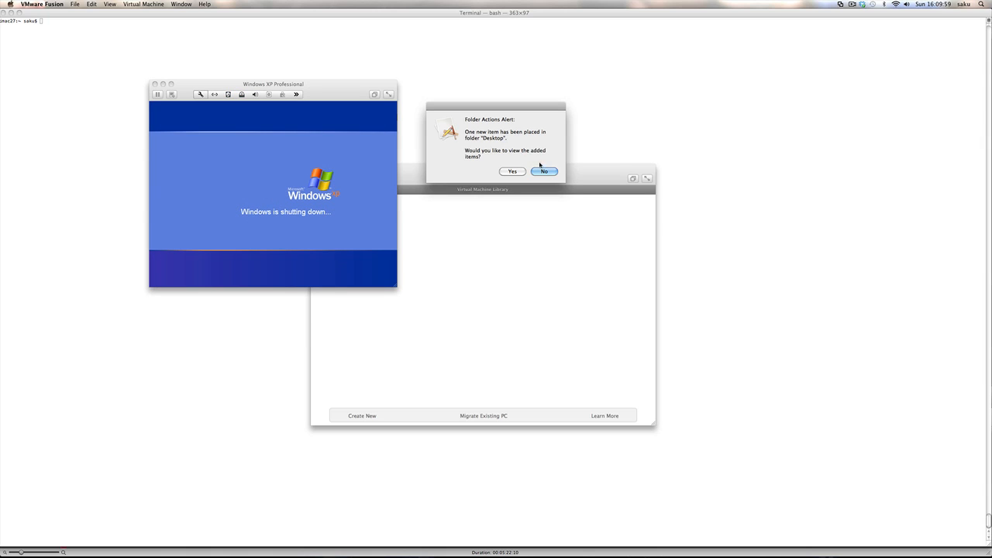
Step: Decline the Folder Actions alert and focus the Administrator password box at the XP logon screen
click(544, 172)
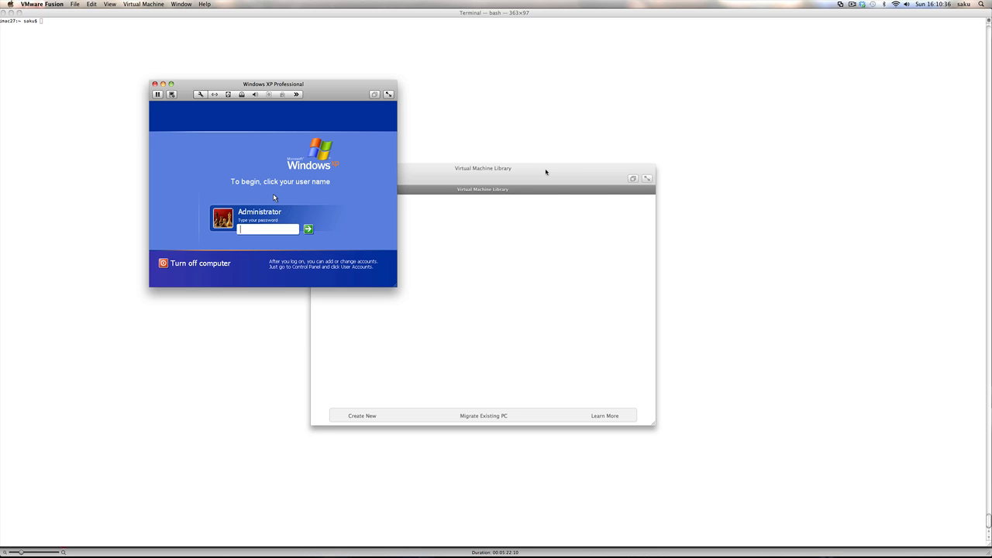
click(274, 197)
Step: Log on as Administrator and close the display settings and XP tour balloons
text(*********)
key(Return)
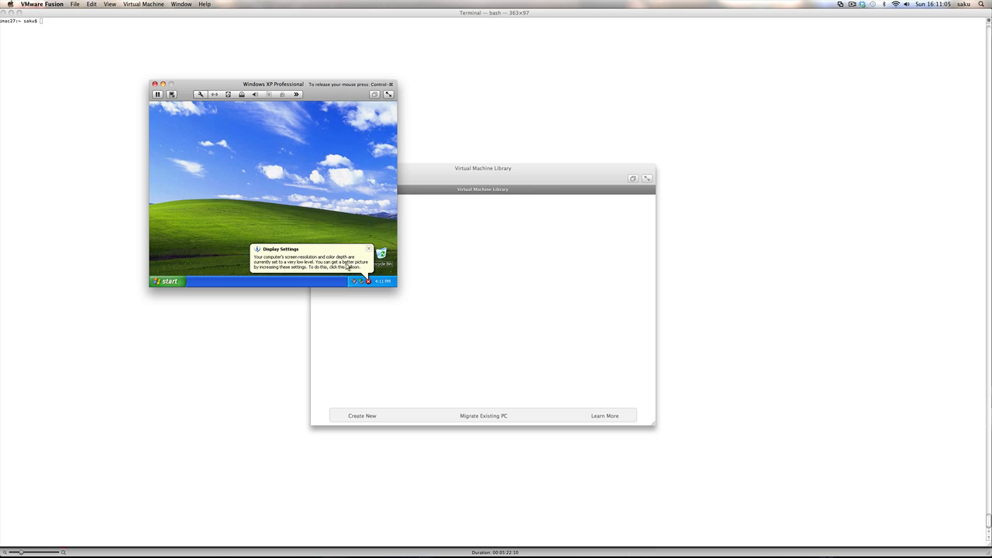
click(369, 248)
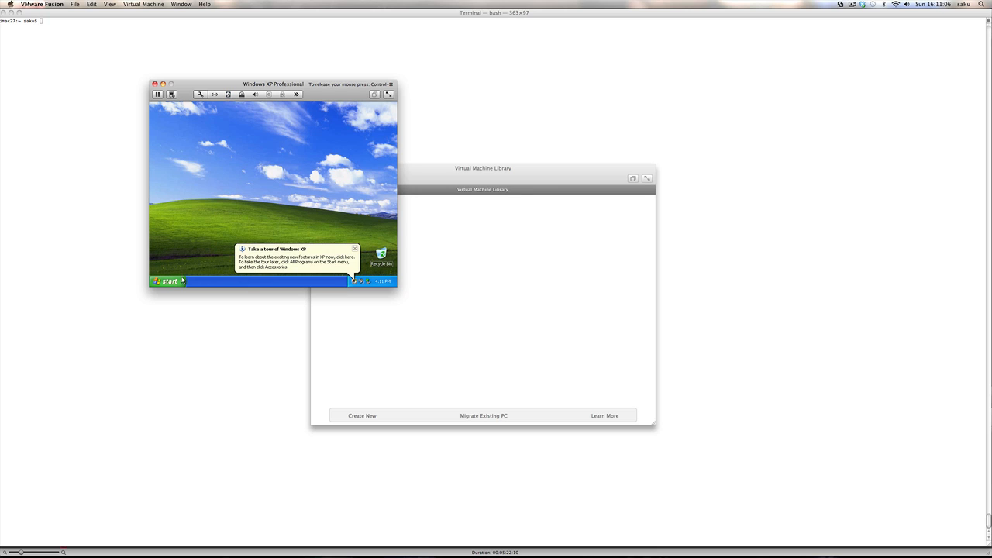
click(353, 249)
Step: Open the screen resolution settings via Control Panel's Appearance and Themes
click(170, 282)
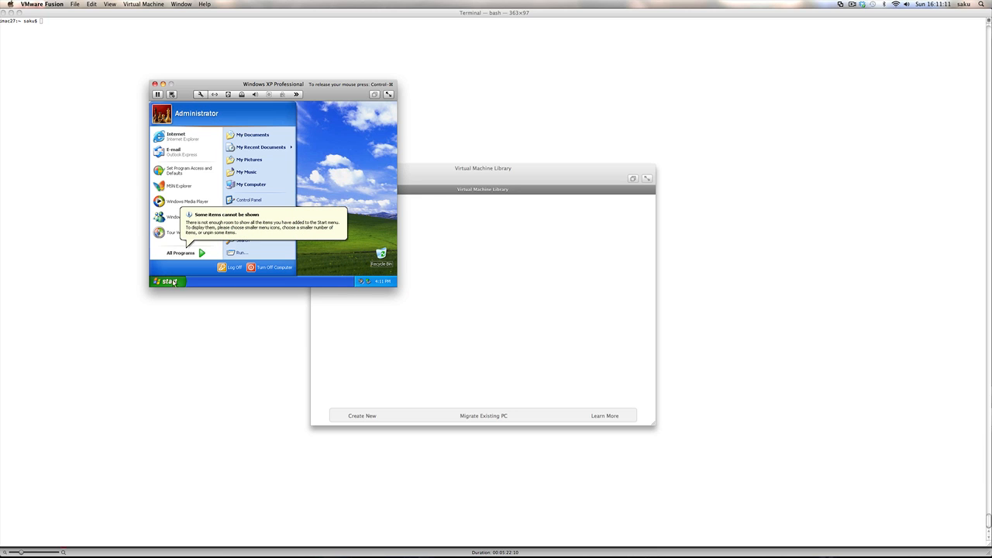
click(248, 200)
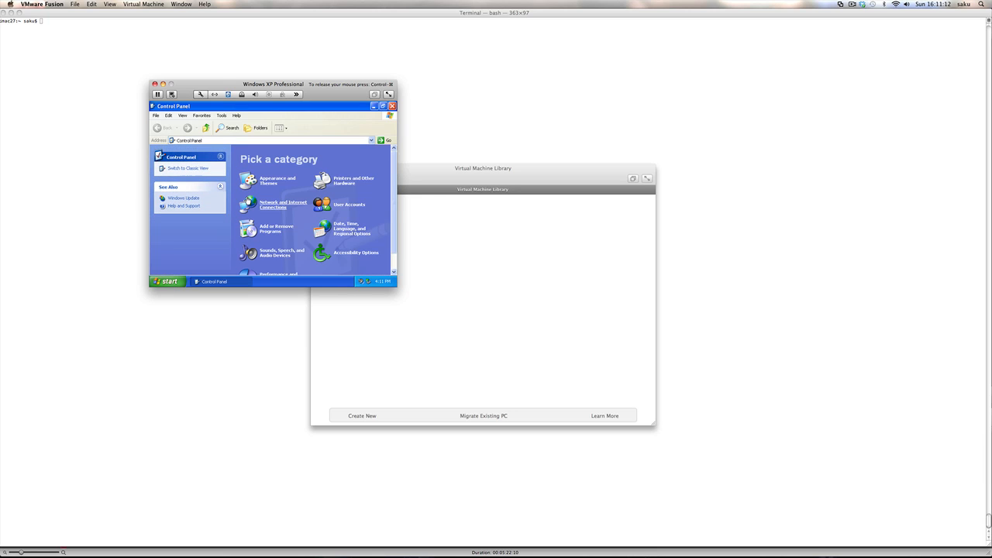
click(269, 183)
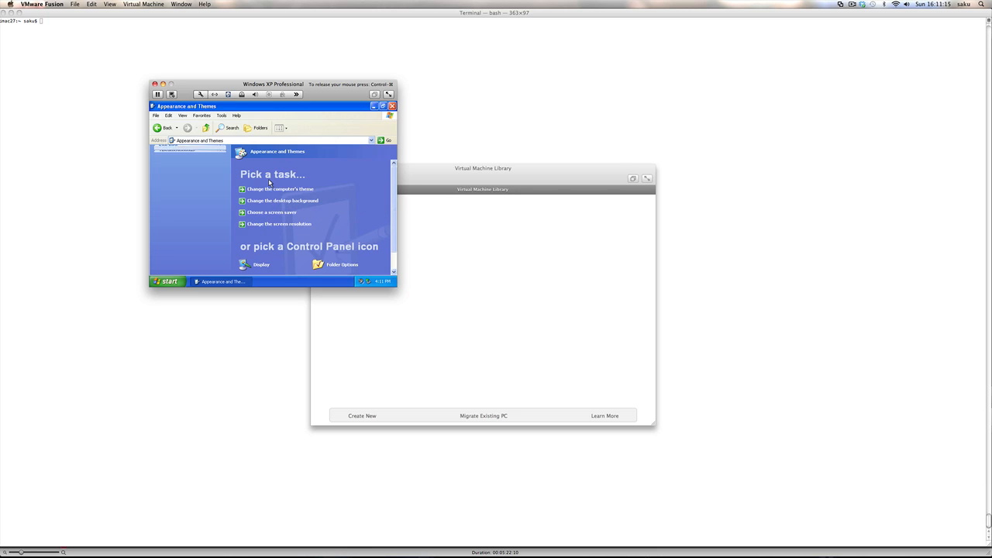
click(265, 224)
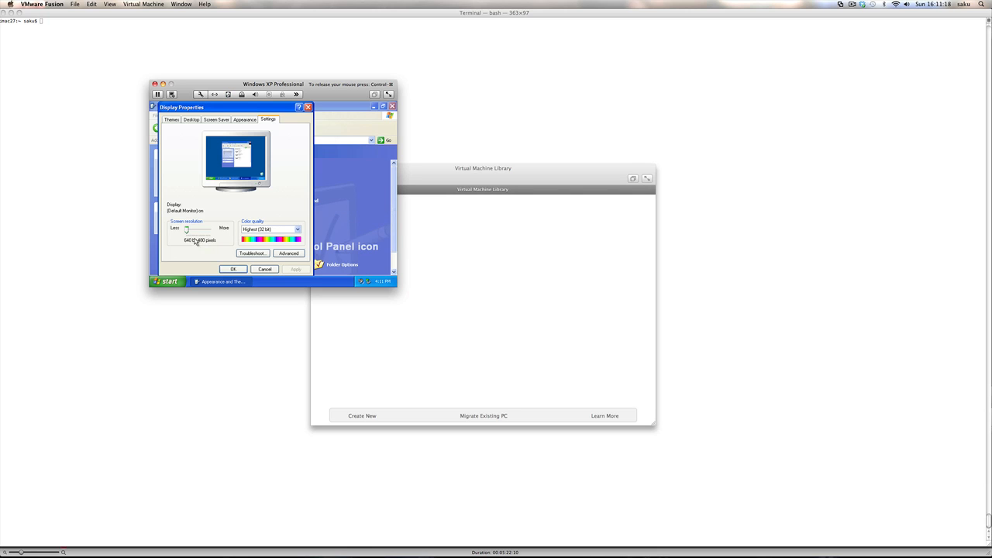
Step: Set the guest's screen resolution to 1600 by 1200 and keep the new setting
drag(186, 230, 202, 231)
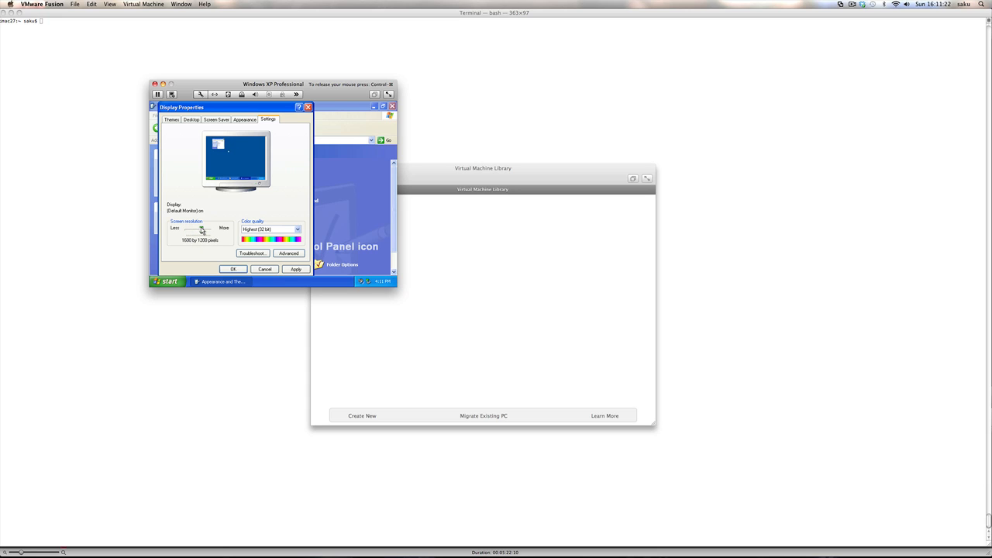
click(233, 269)
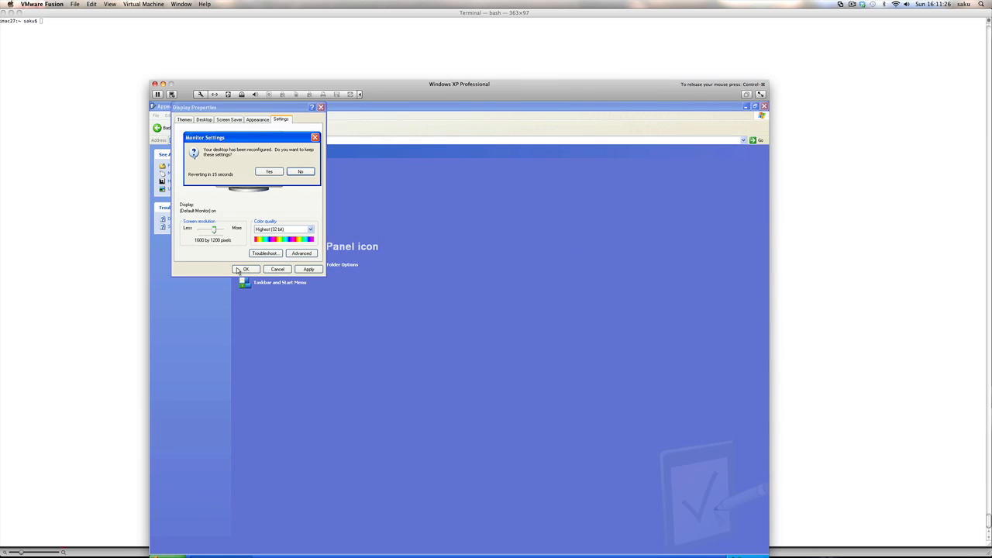
click(268, 172)
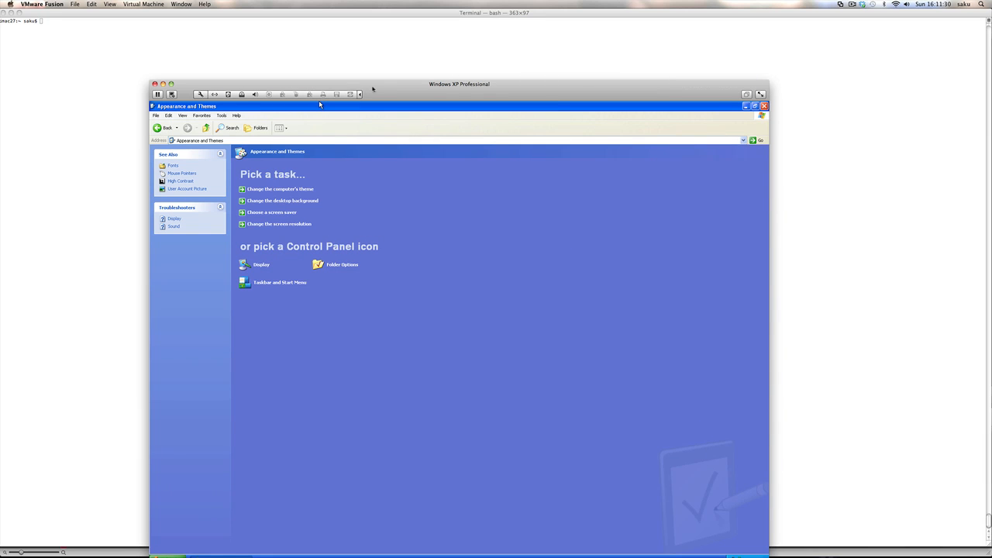
Step: Fit the VM window on screen, minimize Appearance and Themes, and move the Recycle Bin to the upper left
drag(372, 88, 320, 47)
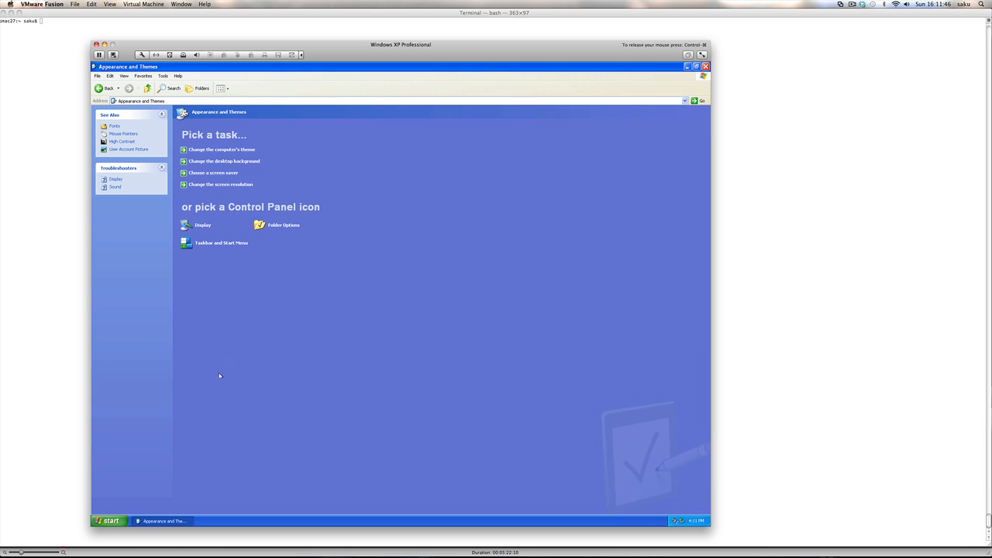
click(153, 521)
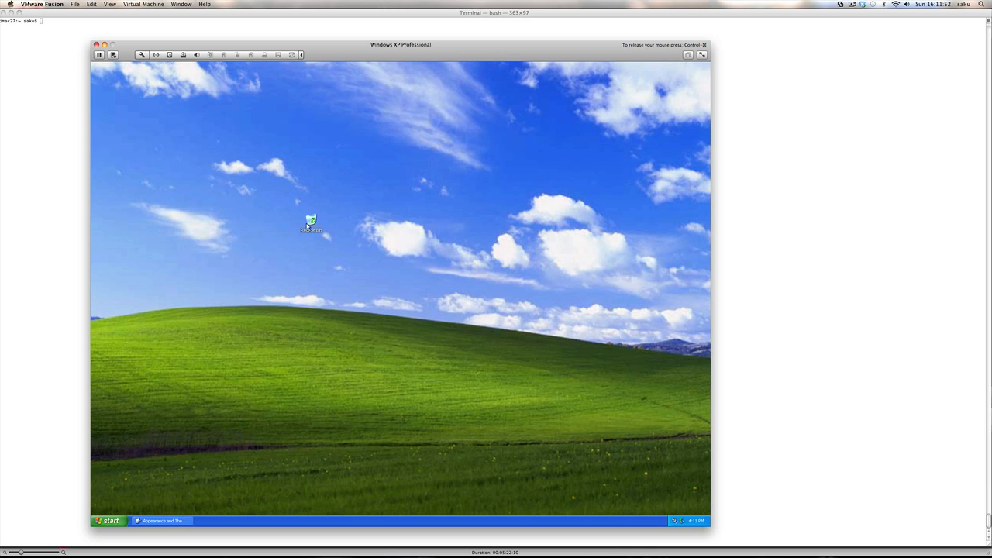
click(311, 221)
drag(311, 221, 134, 158)
Step: Suspend the Windows XP VM from the toolbar, then start resuming it via the play overlay
click(100, 55)
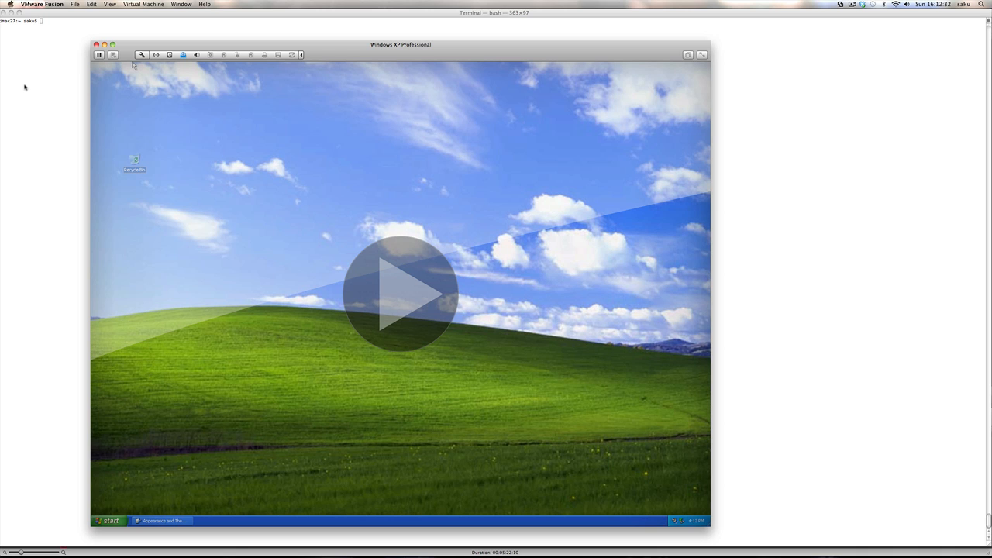
click(395, 289)
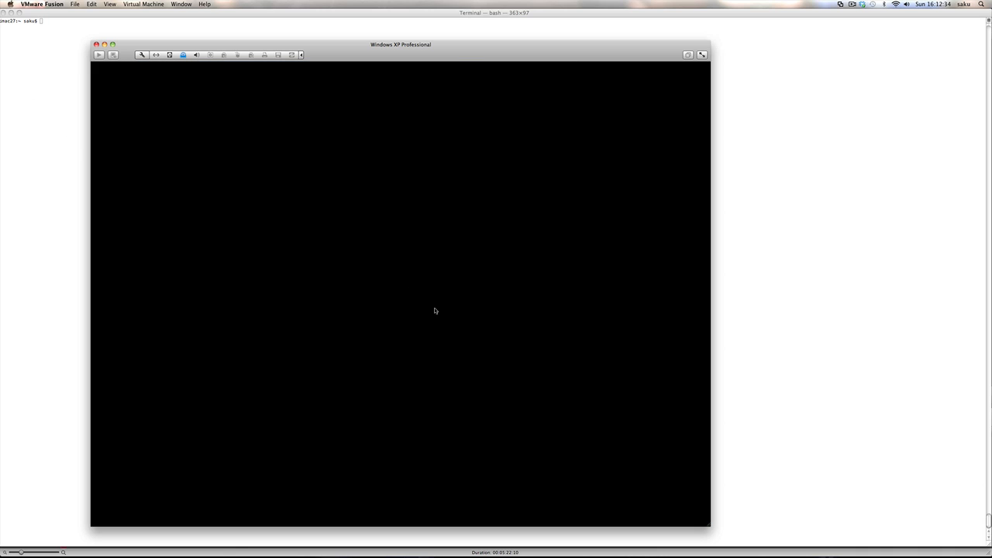